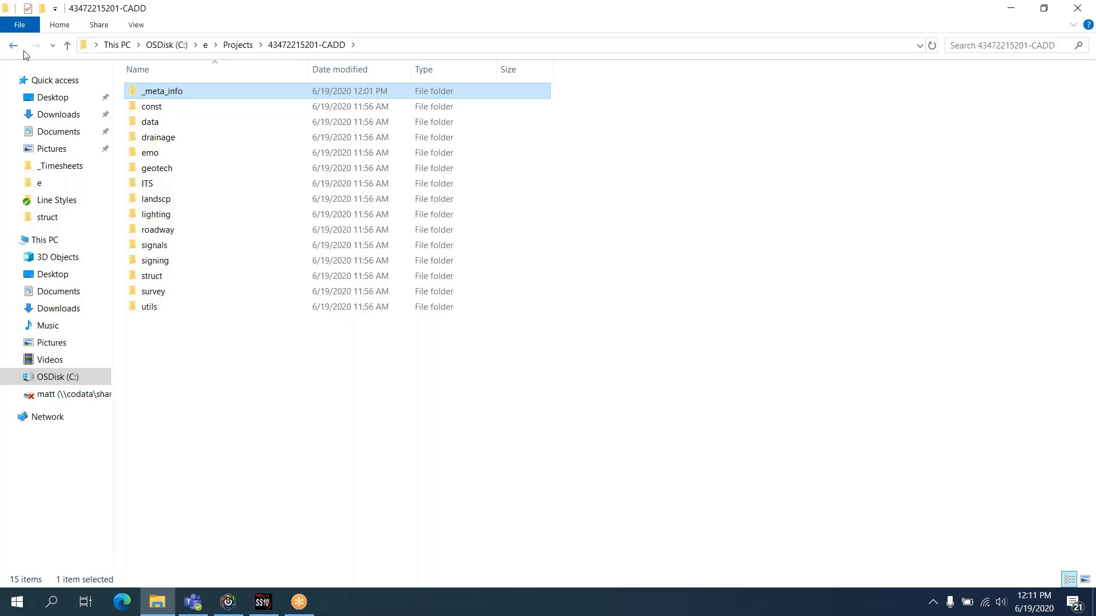
pyautogui.doubleClick(178, 93)
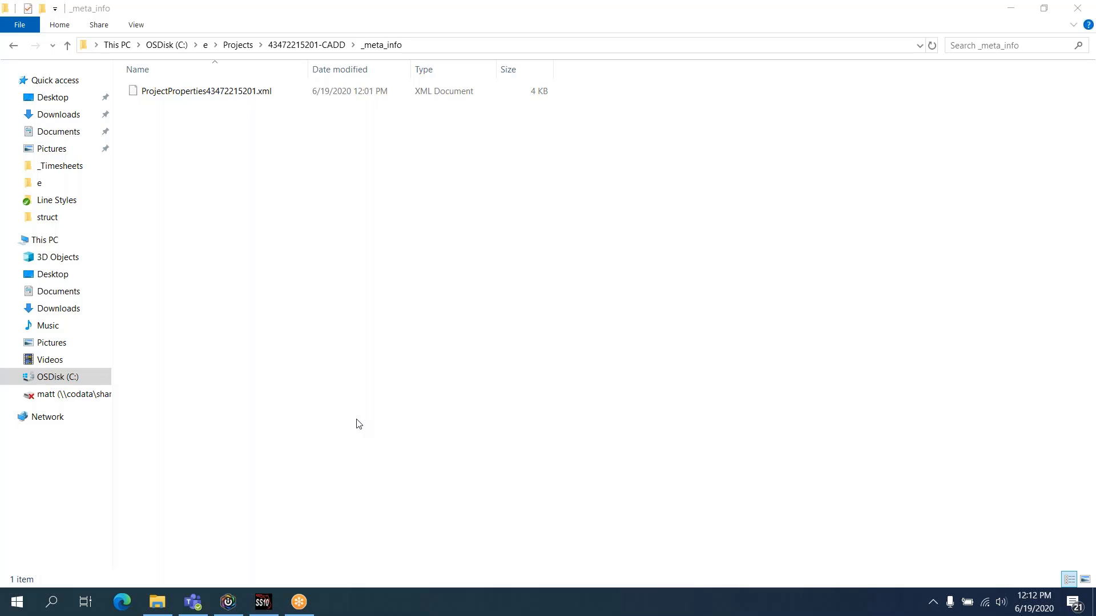
# Step: Switch to MicroStation, move the FDOT toolbar clear of the menus and start the QC Project quality control tool
pyautogui.click(262, 602)
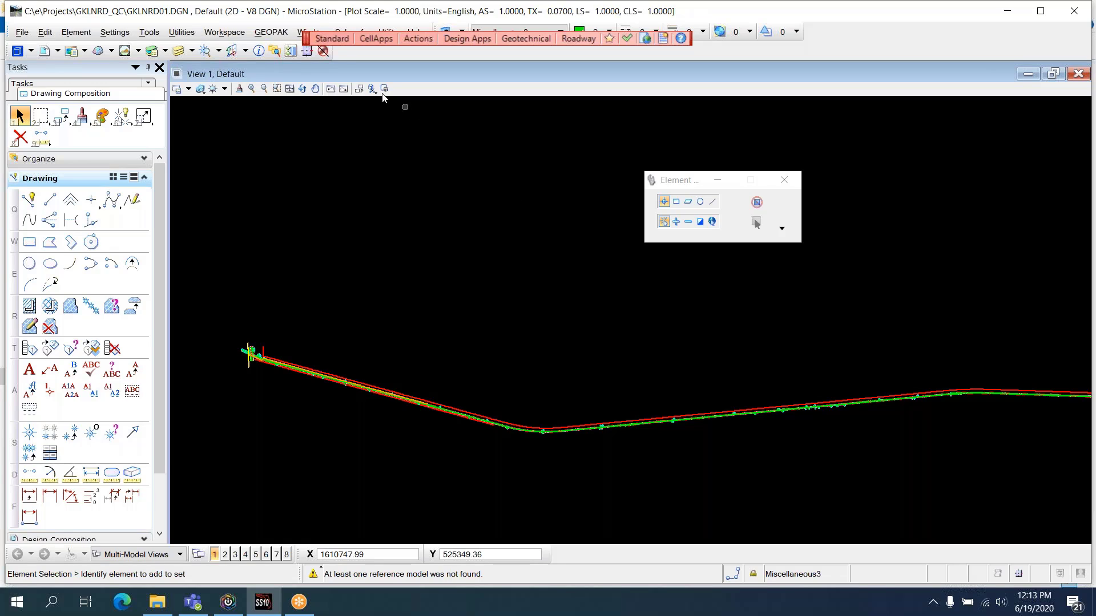
pyautogui.moveTo(308, 38); pyautogui.dragTo(306, 128)
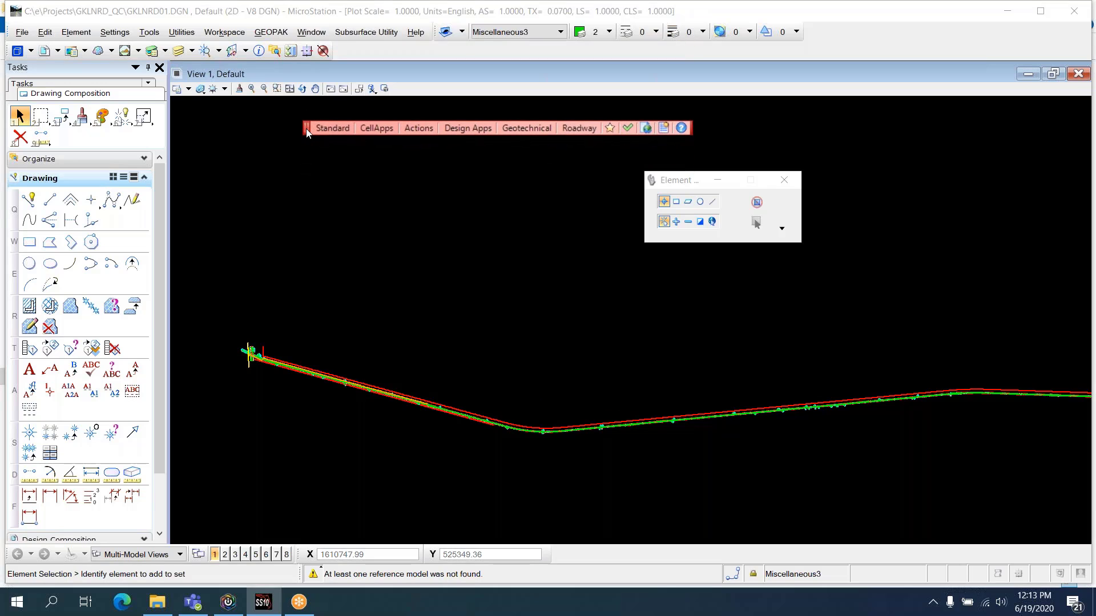
pyautogui.click(422, 130)
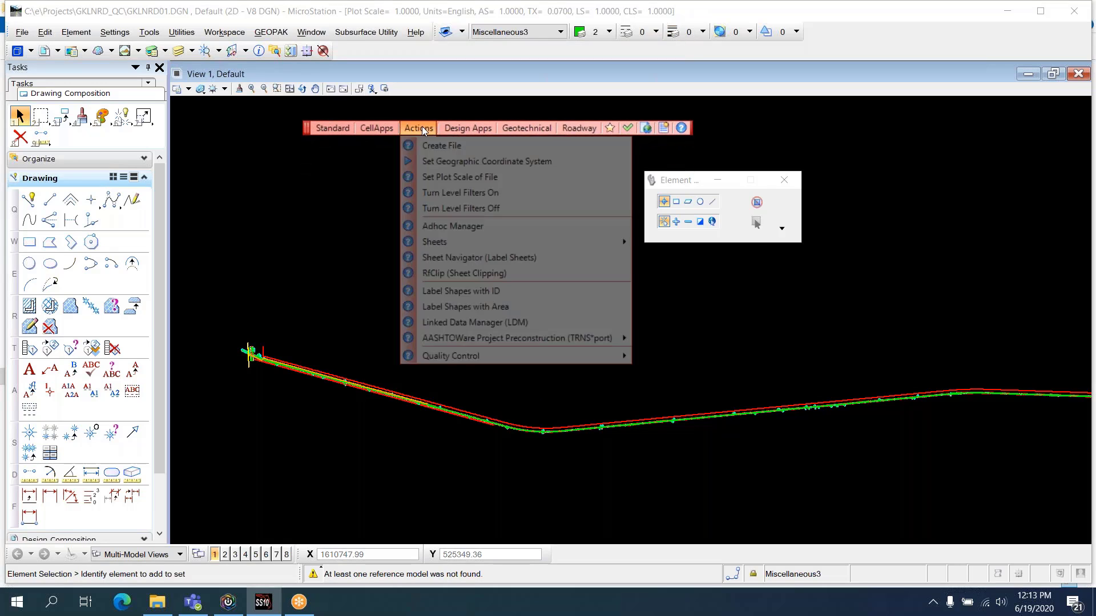
pyautogui.moveTo(466, 355)
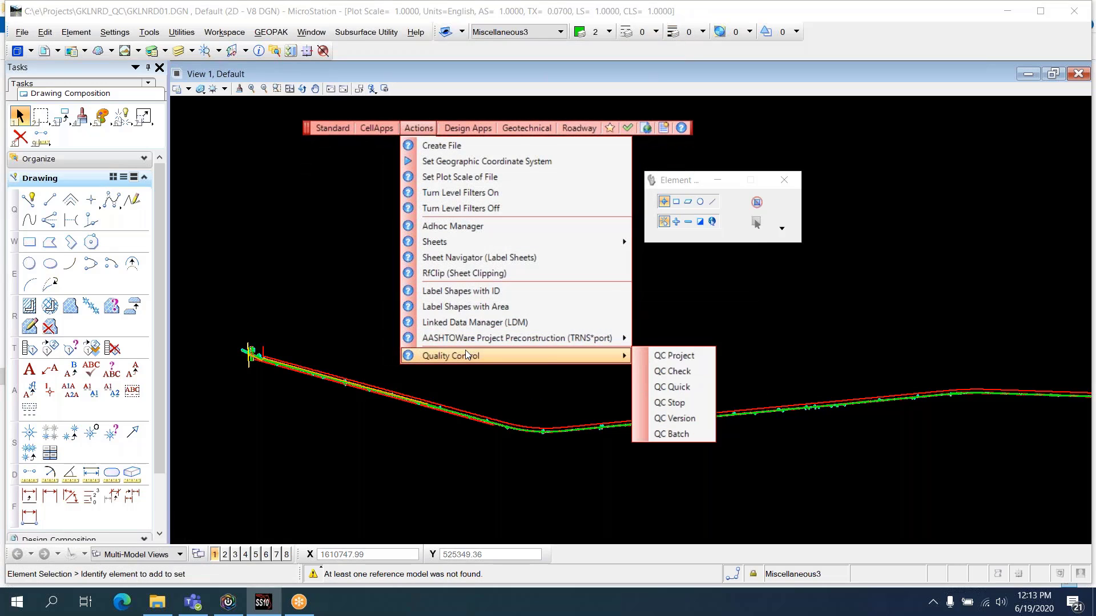
pyautogui.click(669, 360)
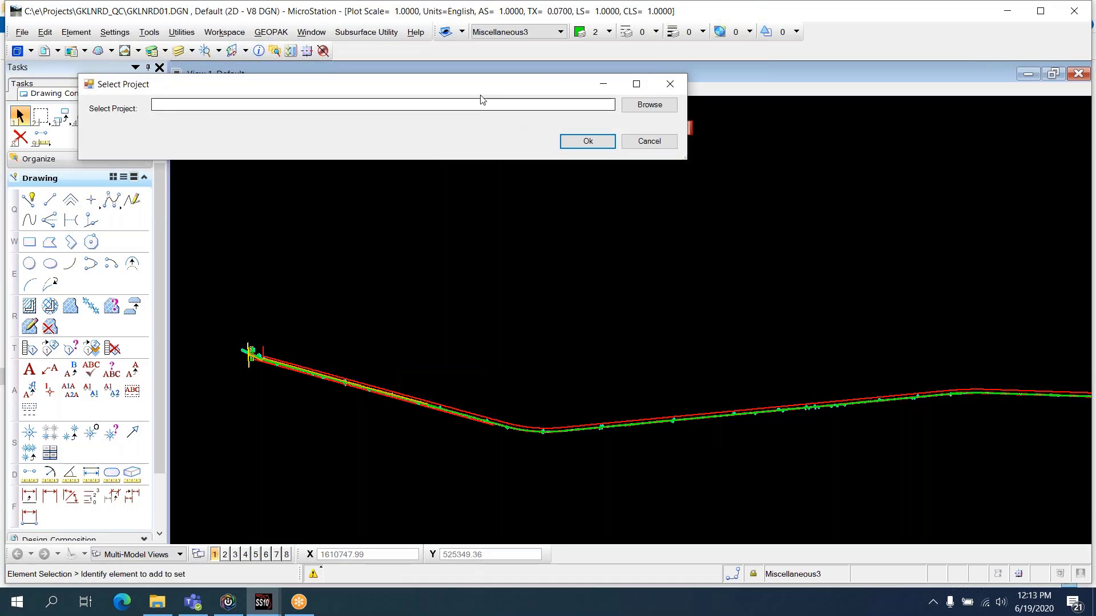
pyautogui.moveTo(484, 93); pyautogui.dragTo(631, 220)
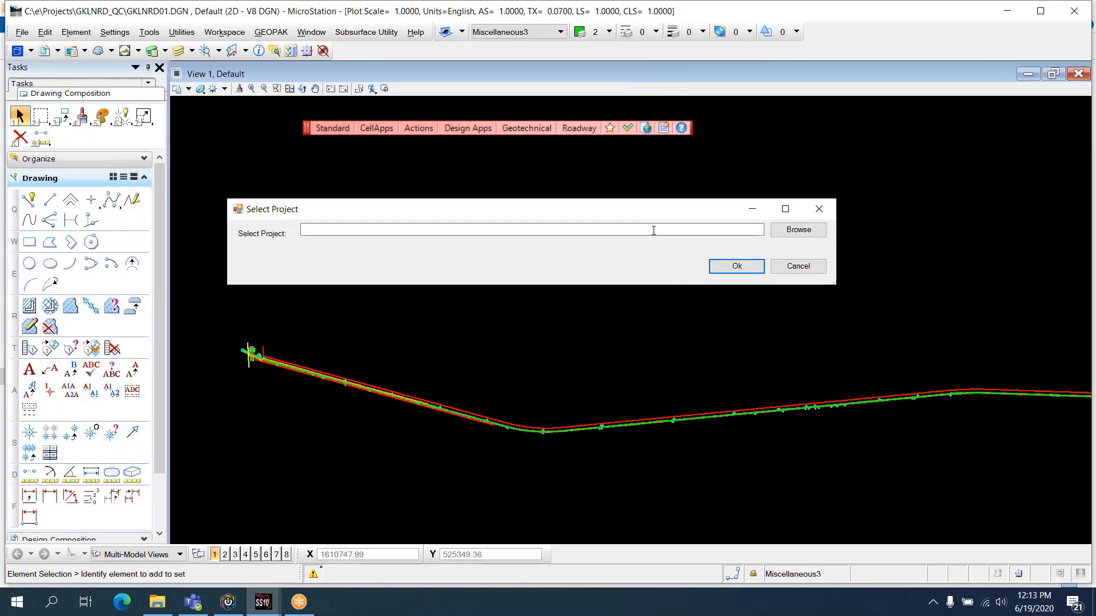
pyautogui.click(653, 230)
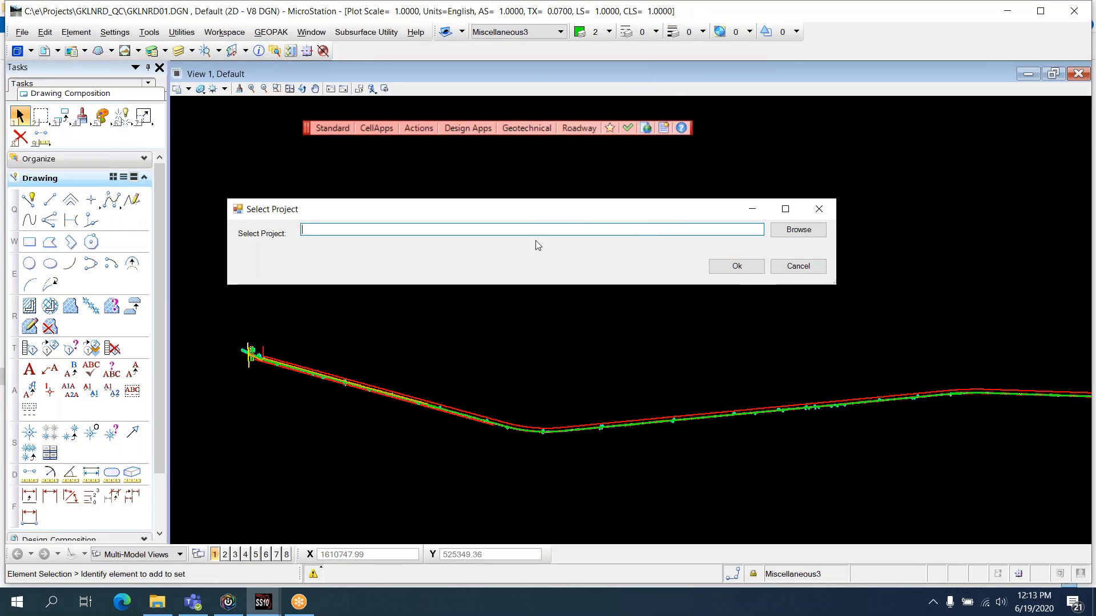
pyautogui.click(780, 235)
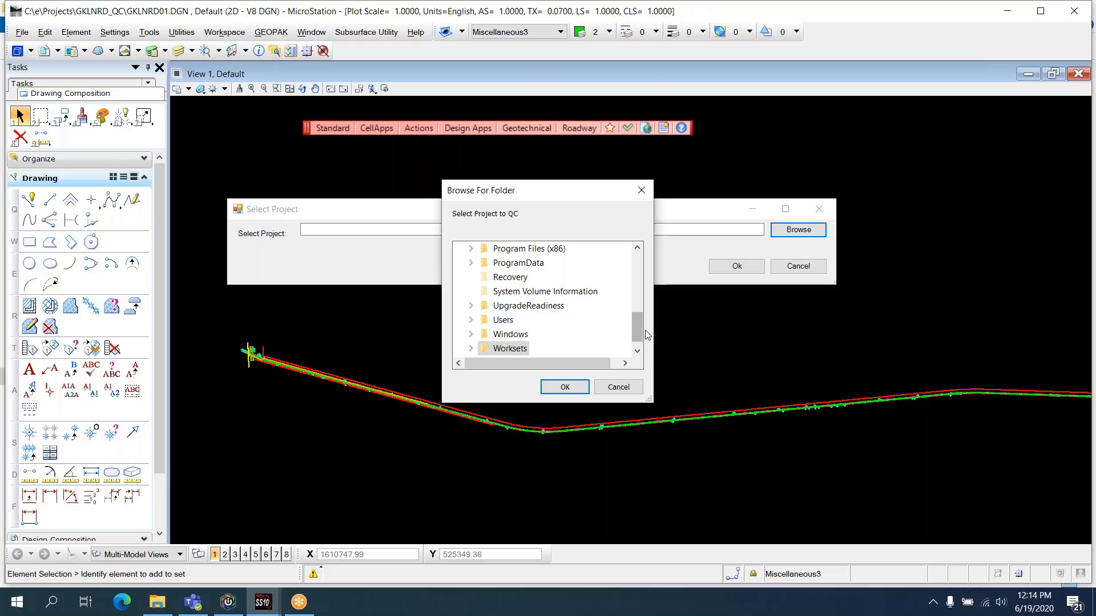
pyautogui.moveTo(638, 327); pyautogui.dragTo(643, 293)
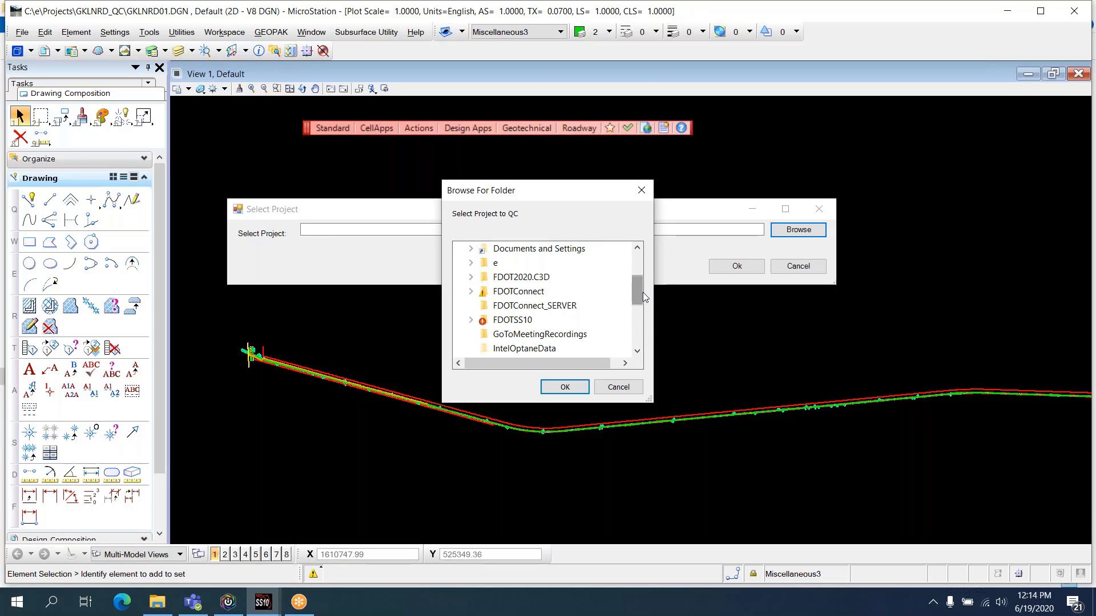
pyautogui.click(471, 262)
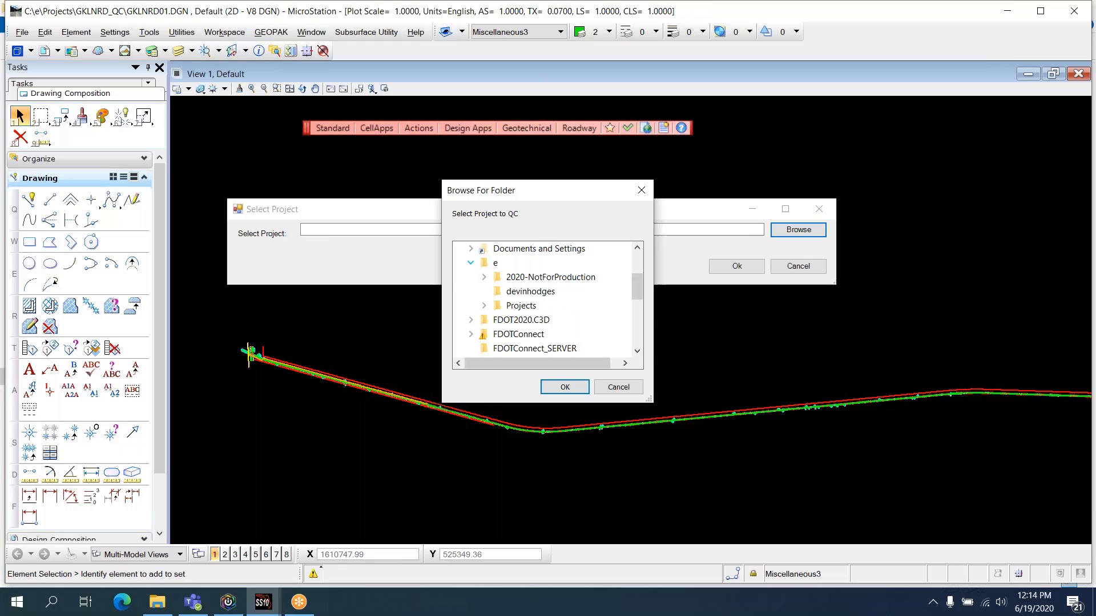
pyautogui.click(485, 306)
pyautogui.doubleClick(553, 309)
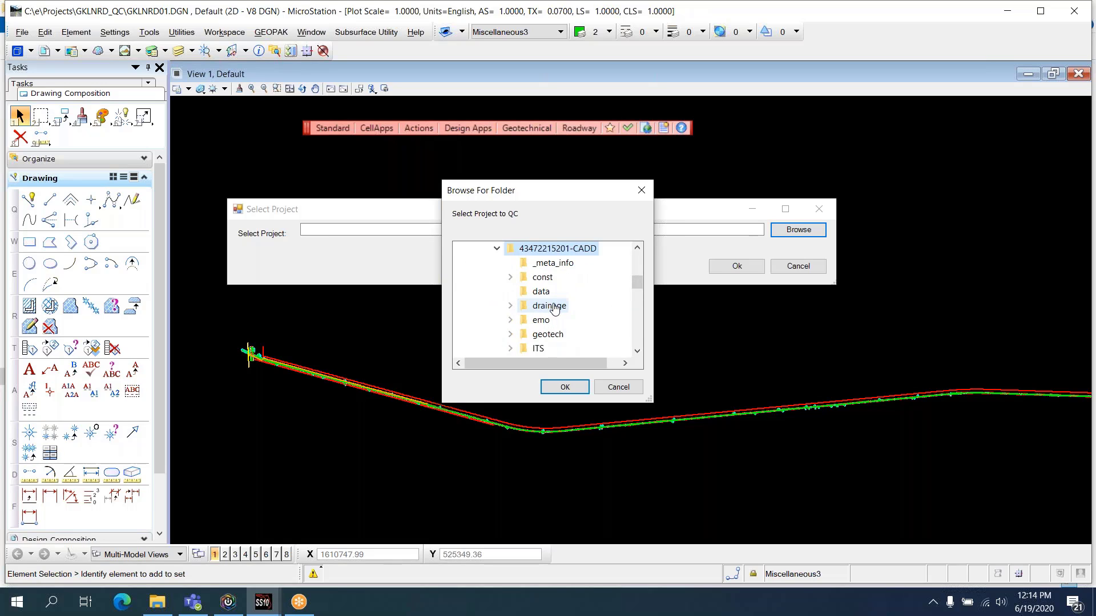
pyautogui.click(562, 386)
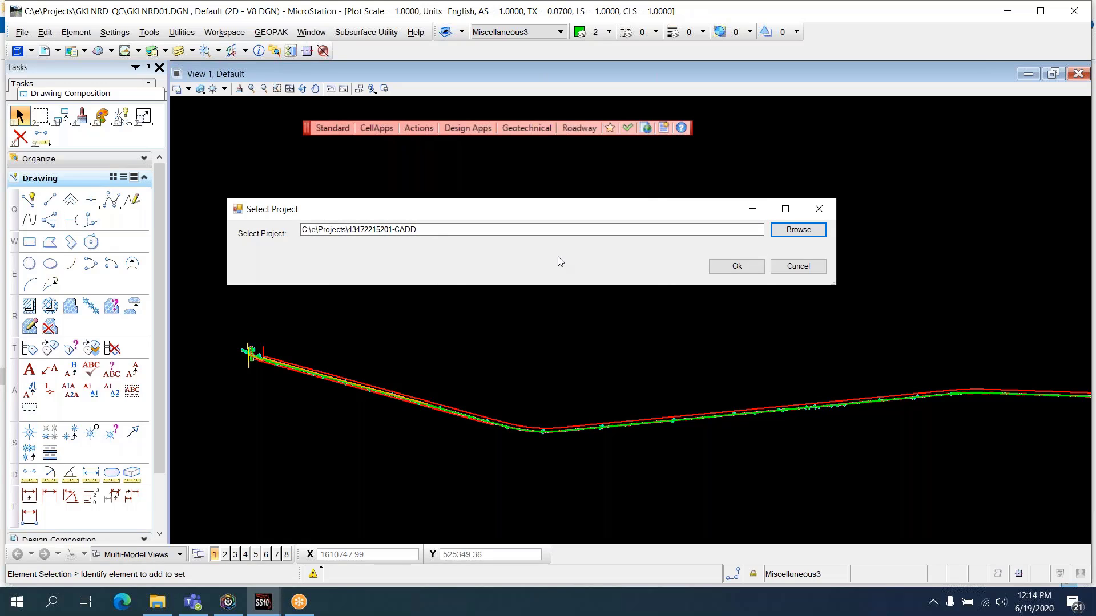
pyautogui.click(729, 268)
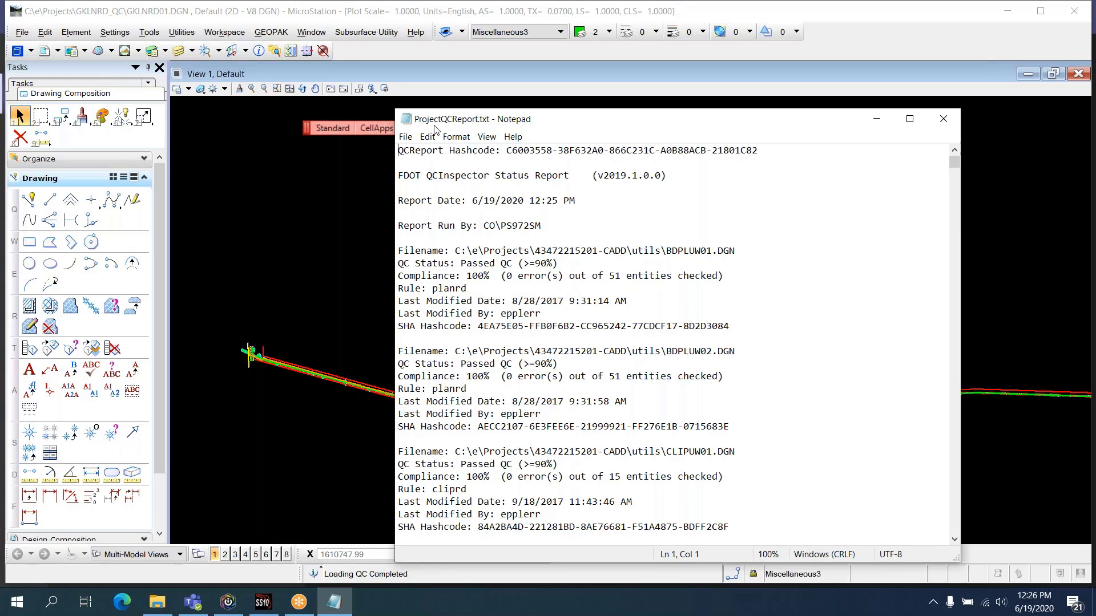
# Step: Close the generated QC report and exit MicroStation
pyautogui.click(950, 119)
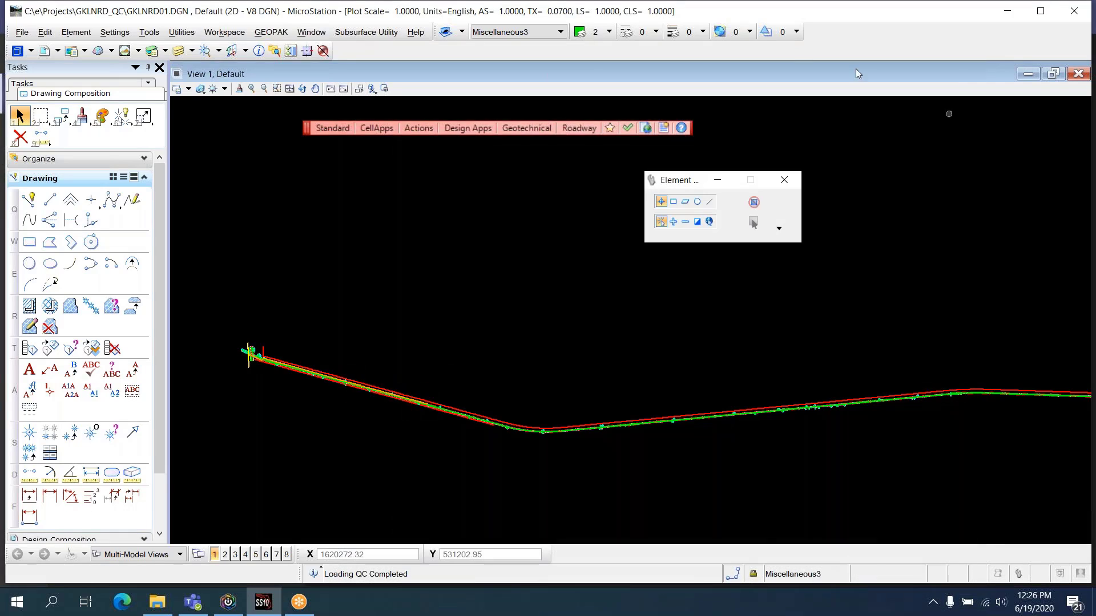
pyautogui.click(23, 33)
pyautogui.click(85, 460)
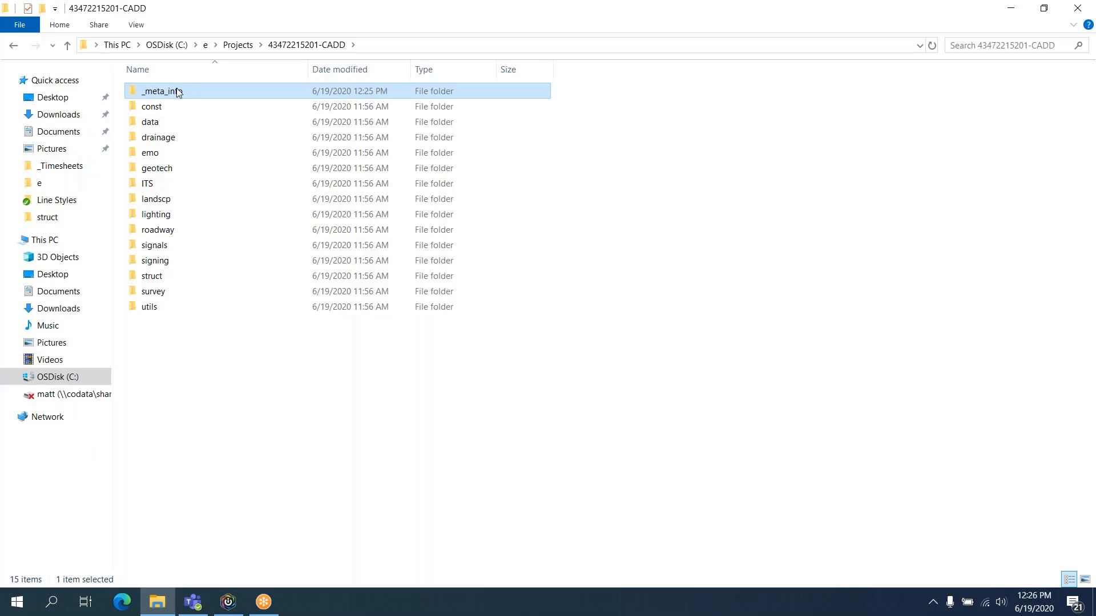
# Step: Open ProjectQCReport.txt from the project's _meta_info folder, view the report and close it
pyautogui.doubleClick(177, 91)
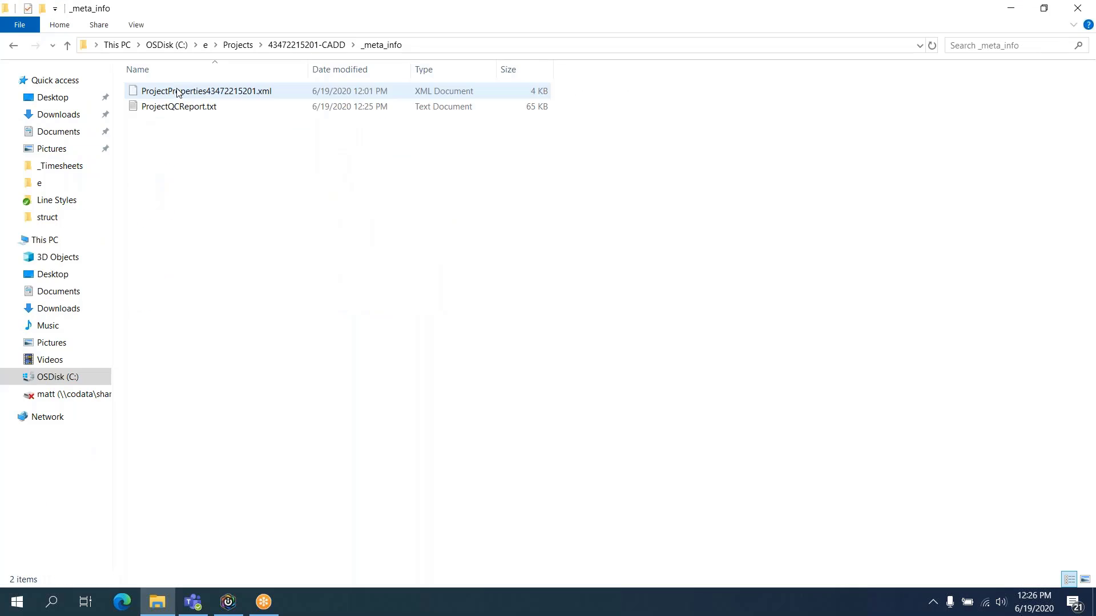
pyautogui.click(195, 112)
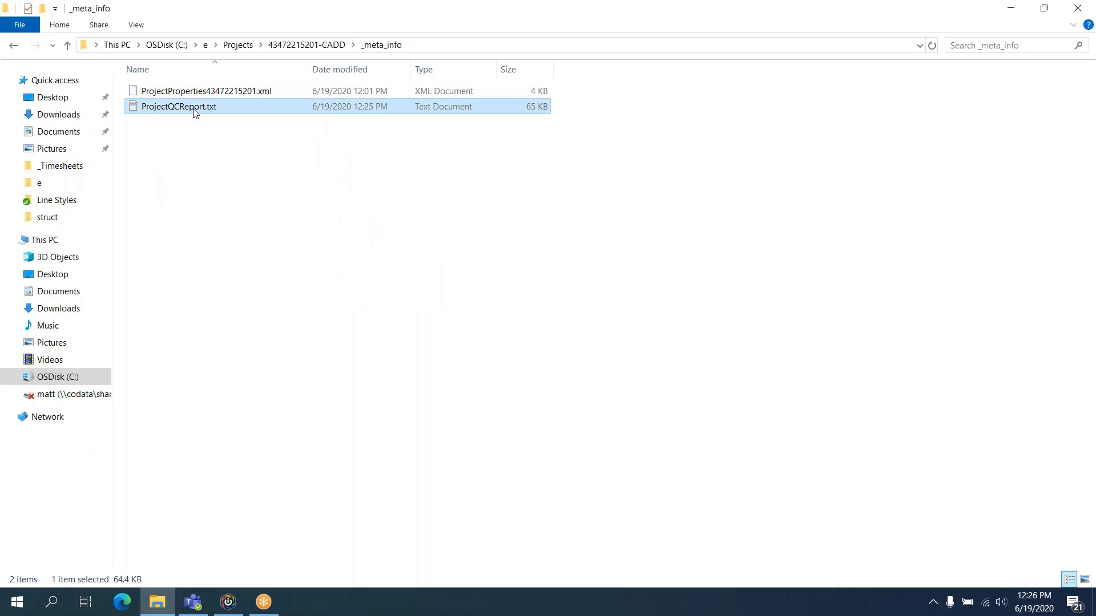
pyautogui.doubleClick(195, 113)
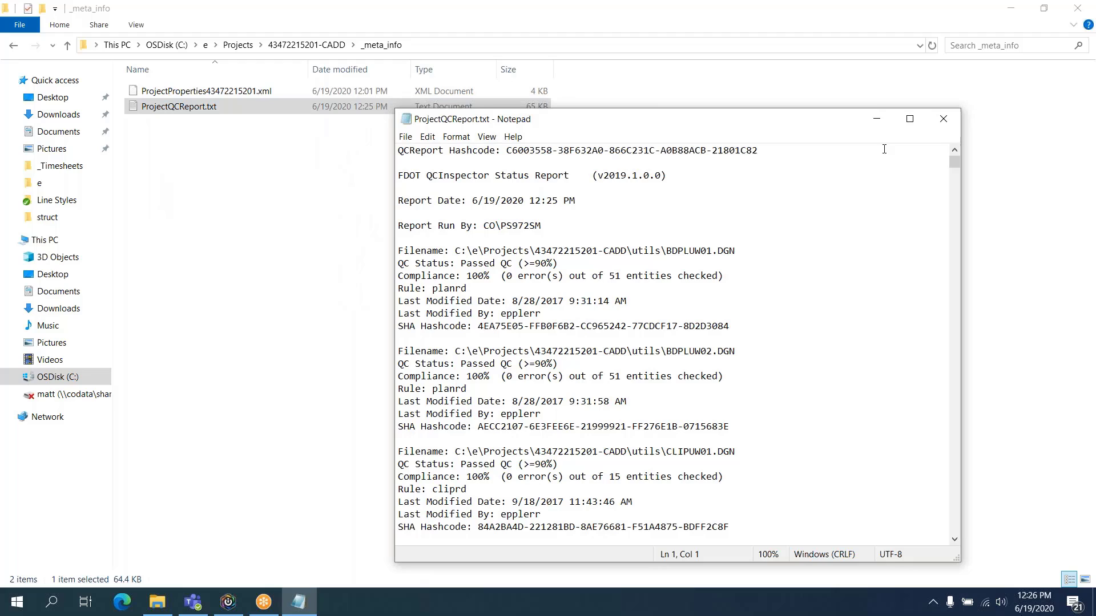
pyautogui.click(948, 123)
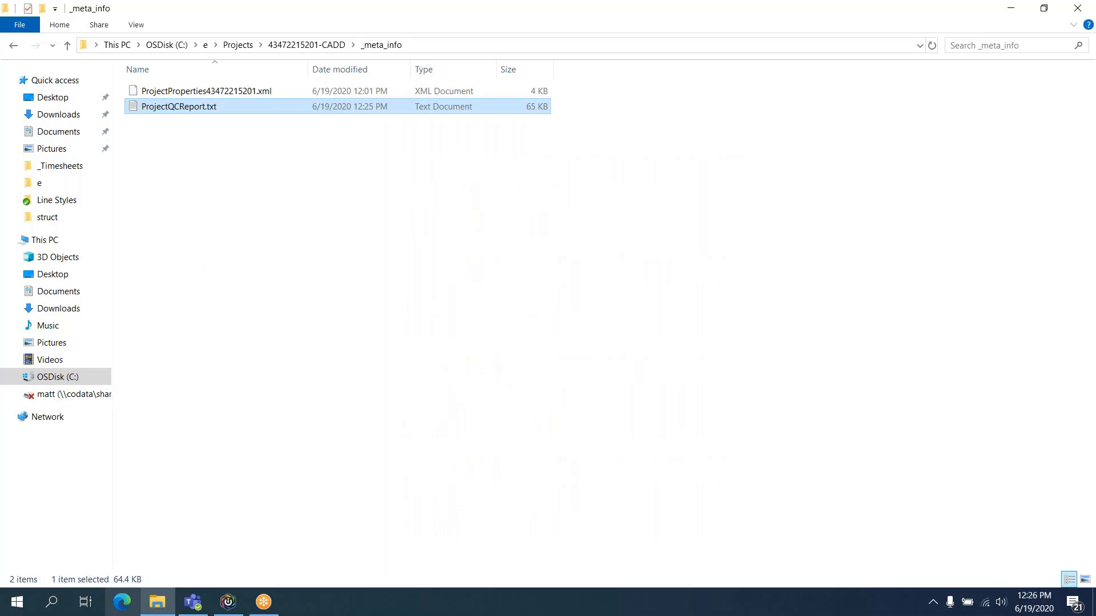
# Step: Launch Project Validator from the FDOTSS10 program group
pyautogui.click(15, 604)
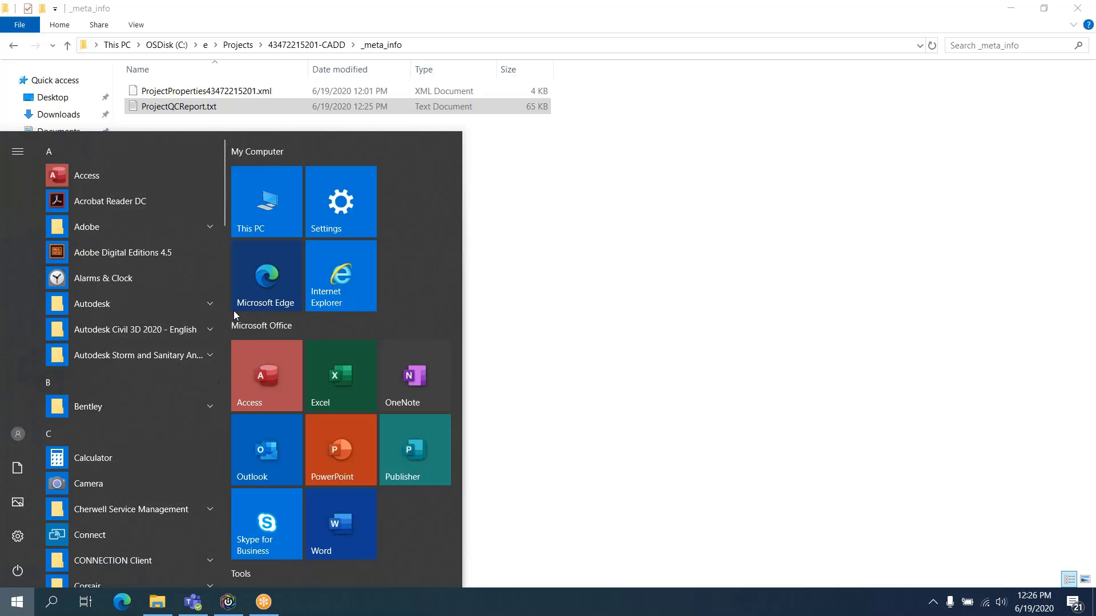
pyautogui.moveTo(224, 224); pyautogui.dragTo(229, 316)
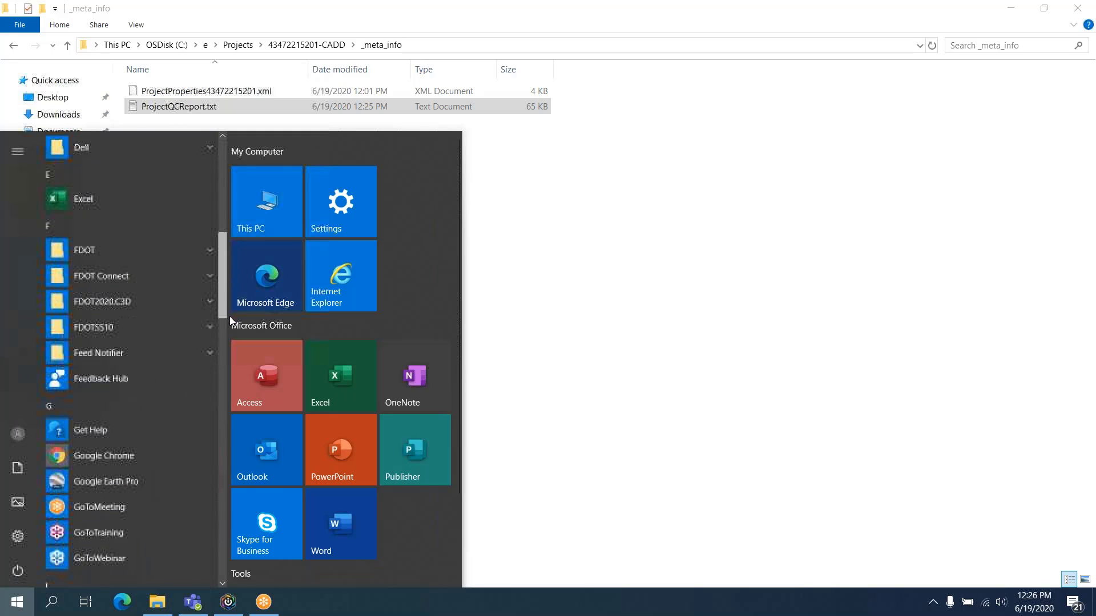
pyautogui.click(134, 326)
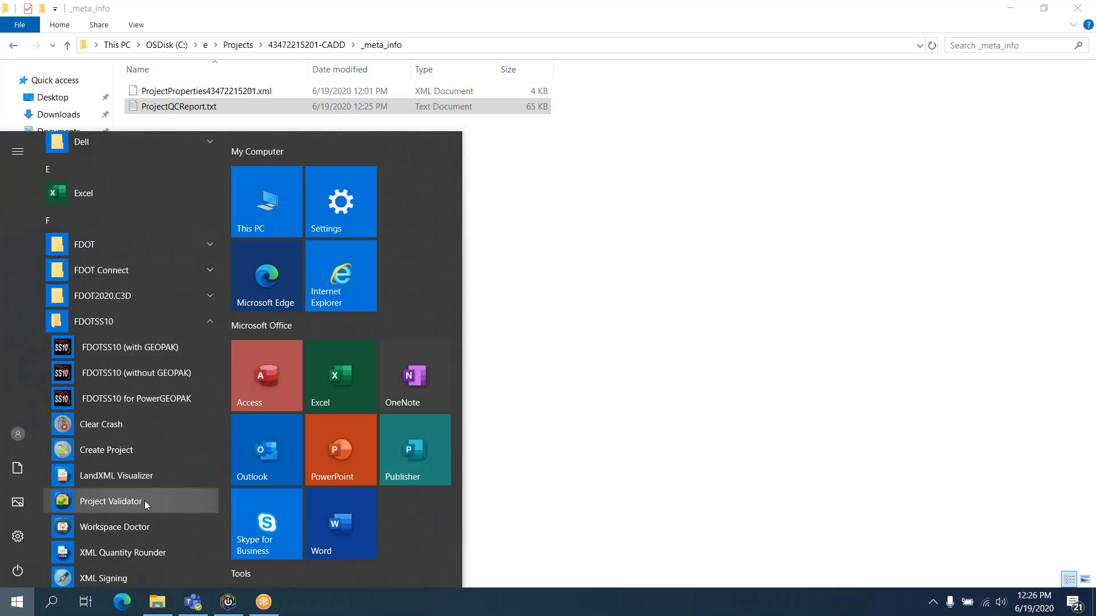
pyautogui.click(145, 501)
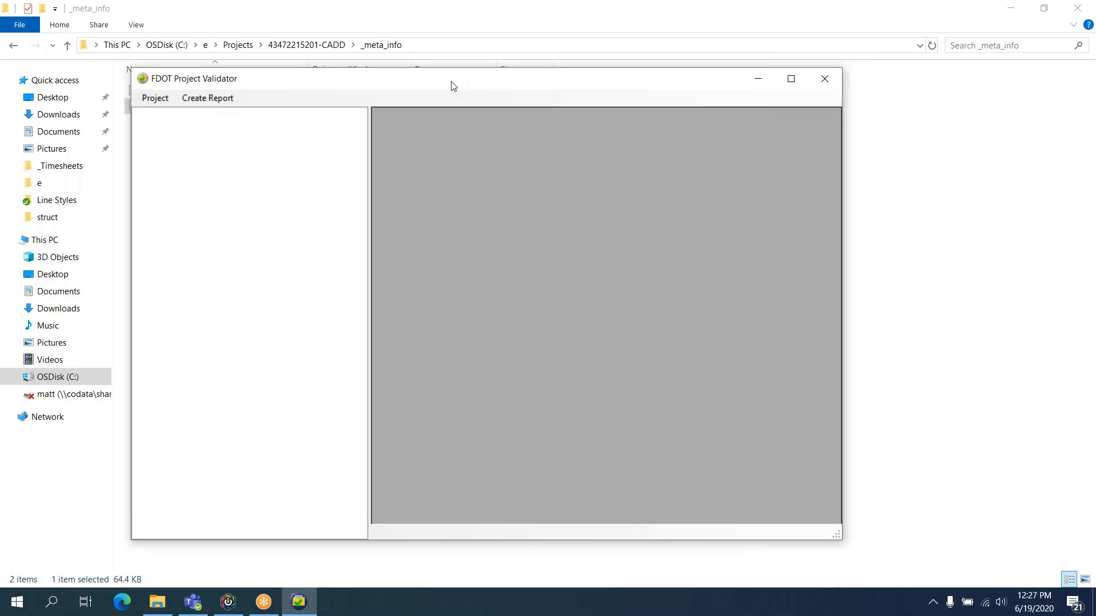
pyautogui.click(162, 101)
pyautogui.click(171, 113)
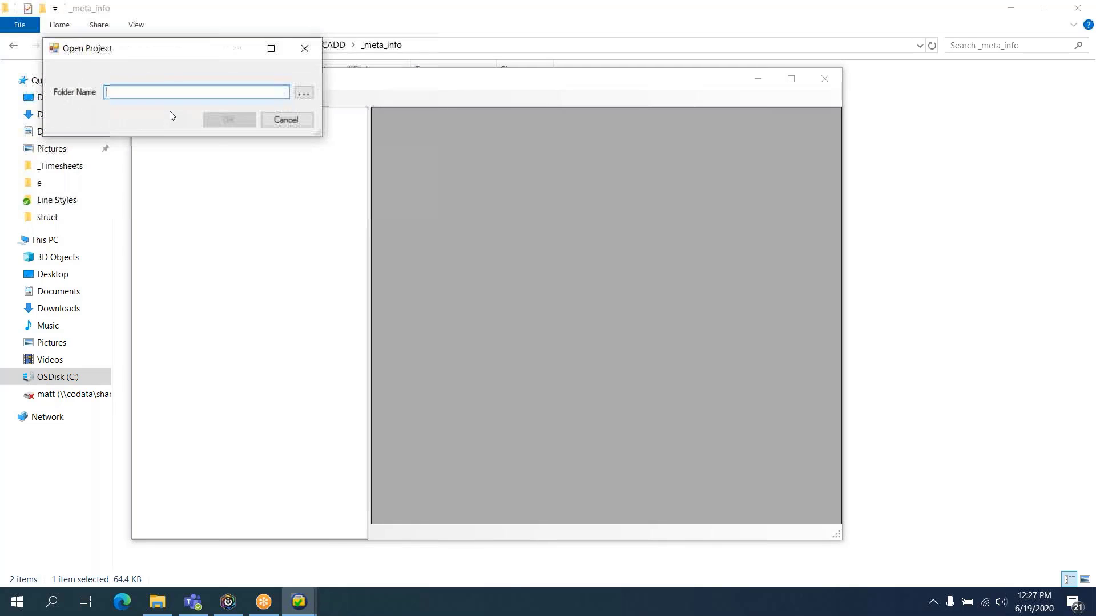
pyautogui.click(301, 95)
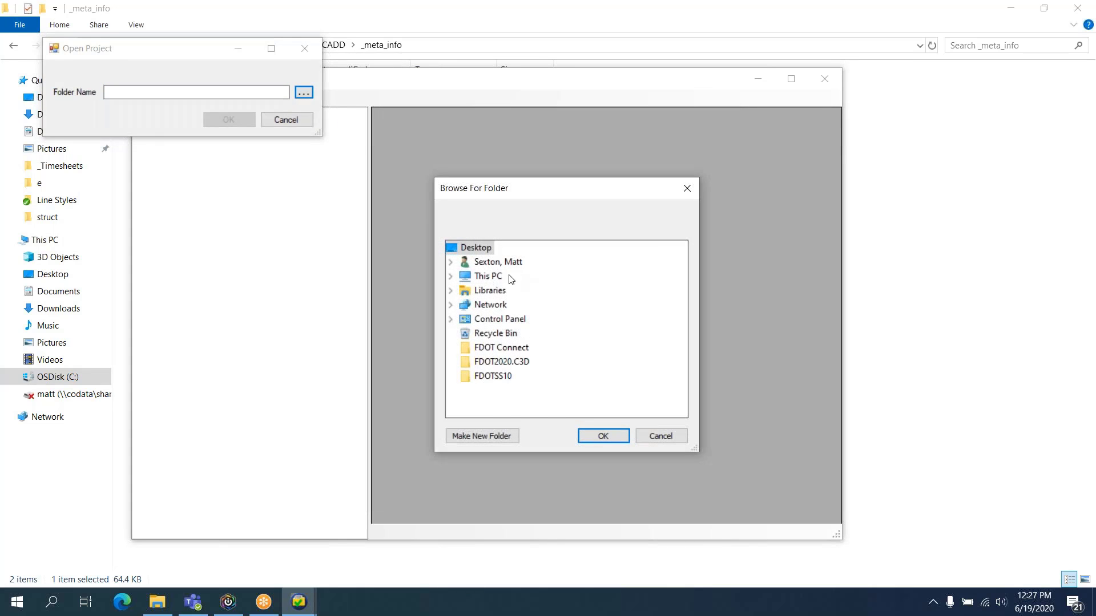
pyautogui.click(478, 334)
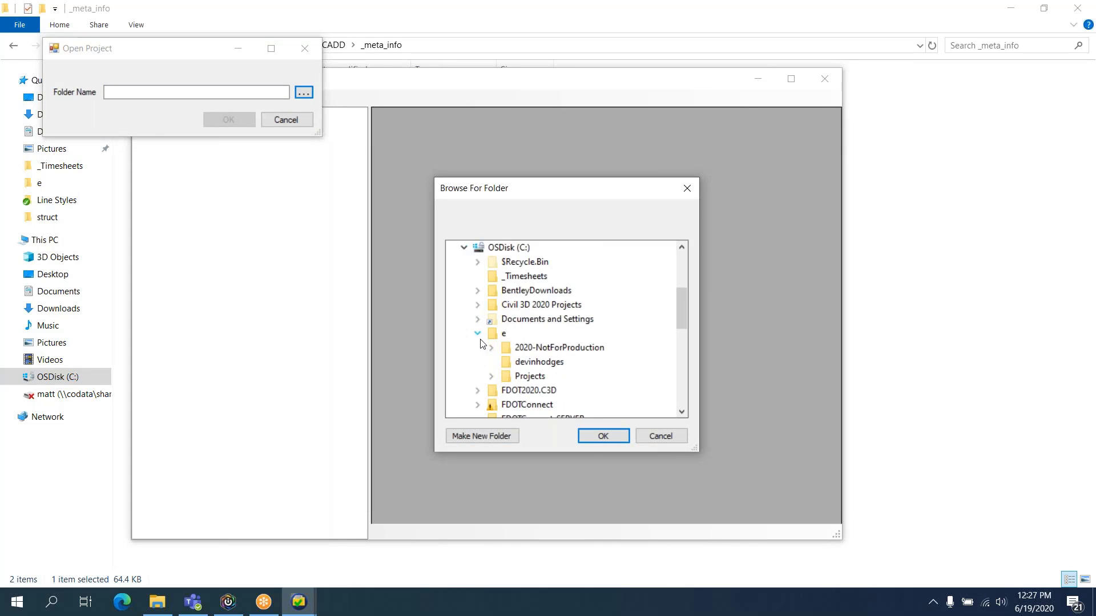
pyautogui.click(492, 378)
pyautogui.doubleClick(545, 299)
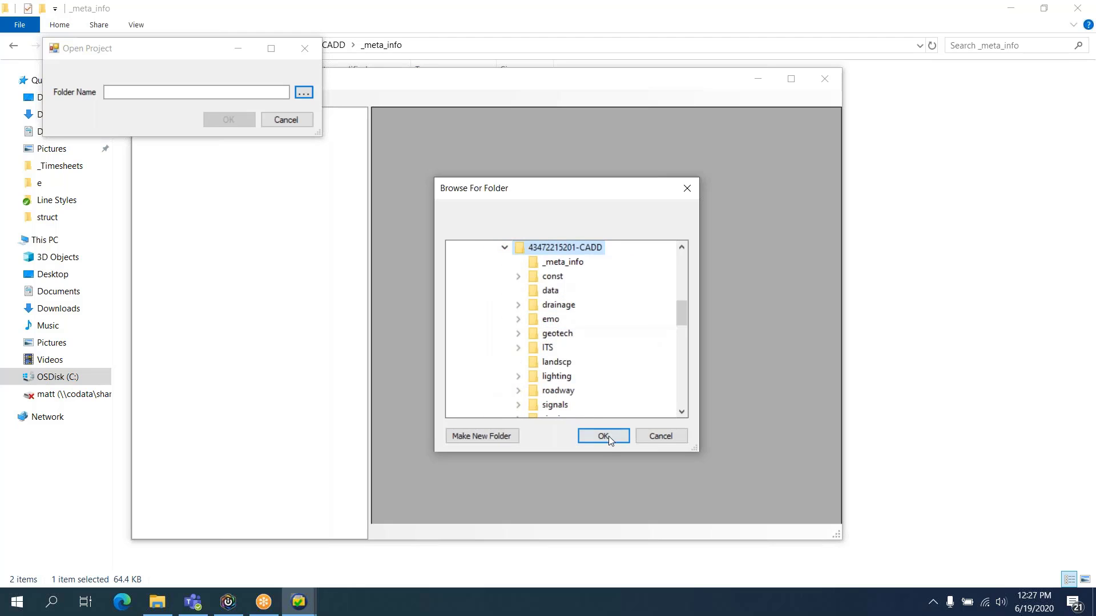
pyautogui.click(604, 436)
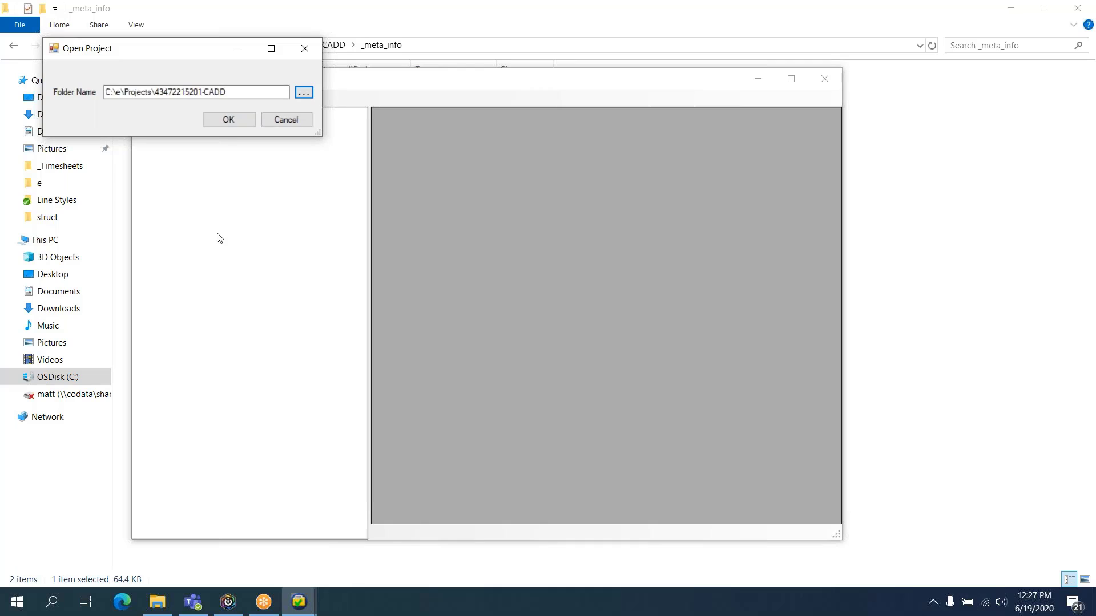
pyautogui.click(225, 125)
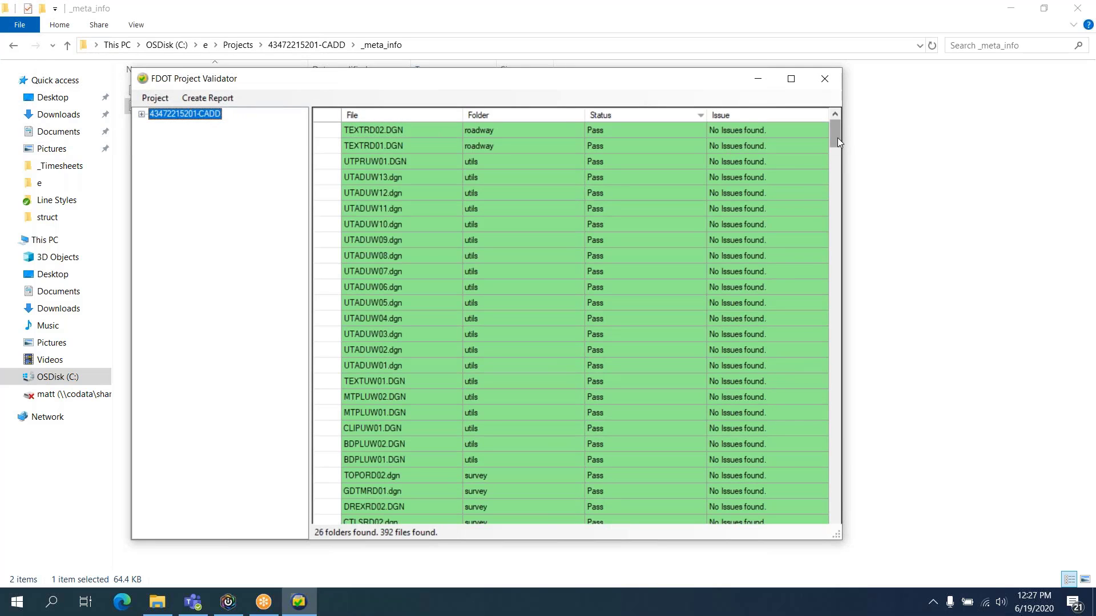
# Step: Examine the validation results for failed files and the issue given for each
pyautogui.moveTo(838, 138); pyautogui.dragTo(836, 312)
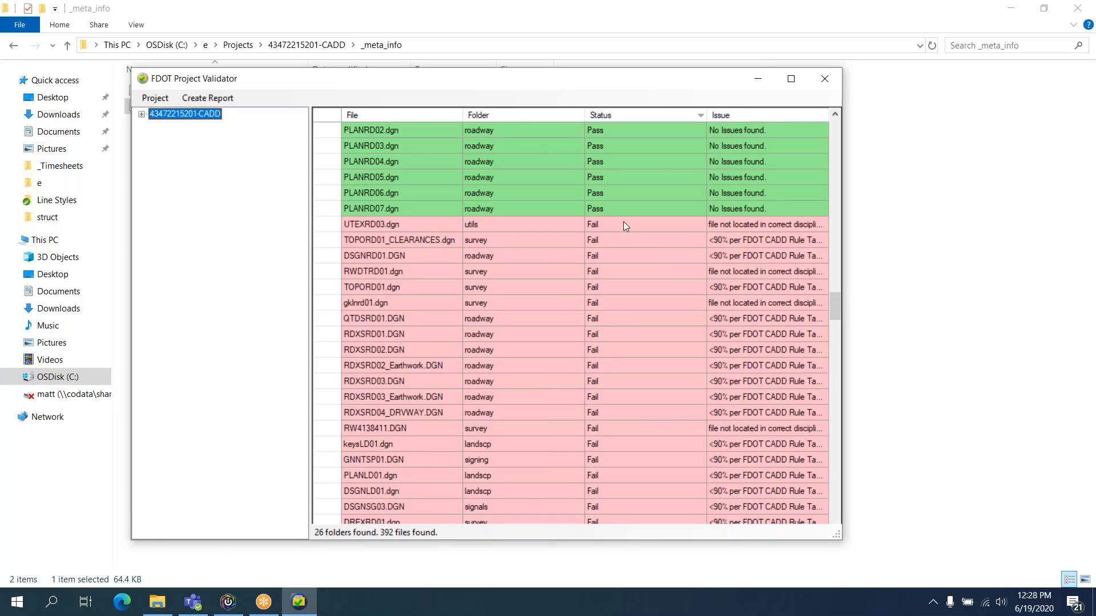
pyautogui.click(775, 225)
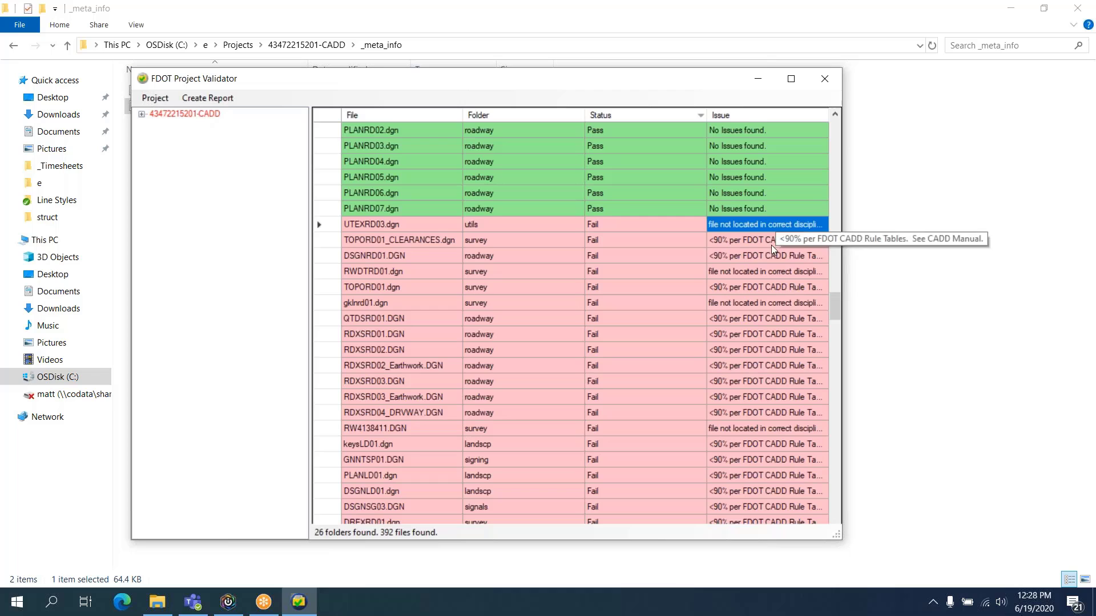
pyautogui.moveTo(838, 300); pyautogui.dragTo(836, 312)
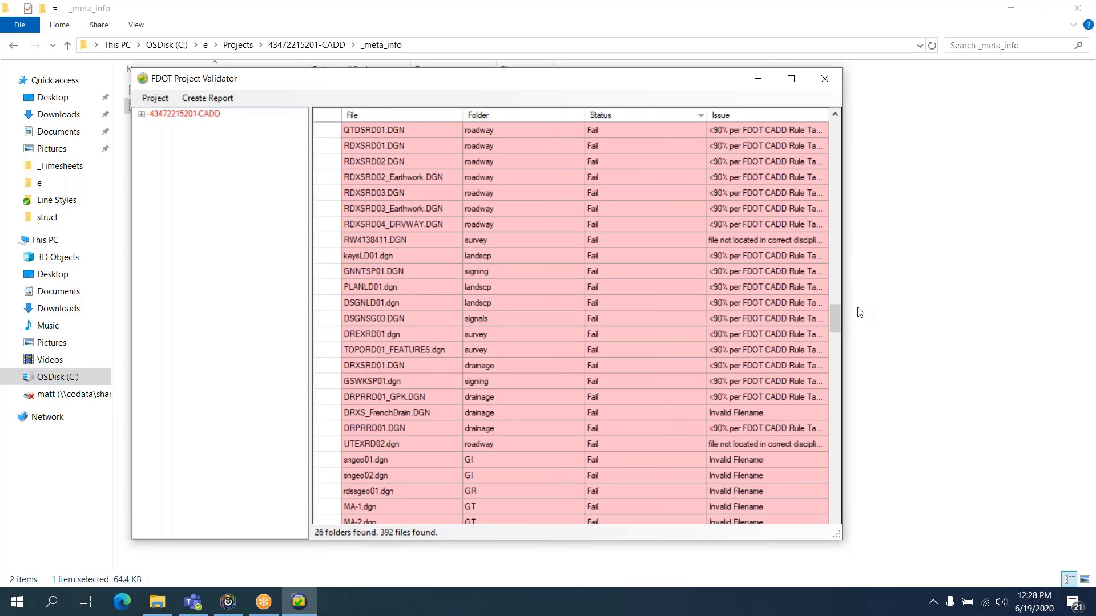
pyautogui.moveTo(833, 317); pyautogui.dragTo(834, 320)
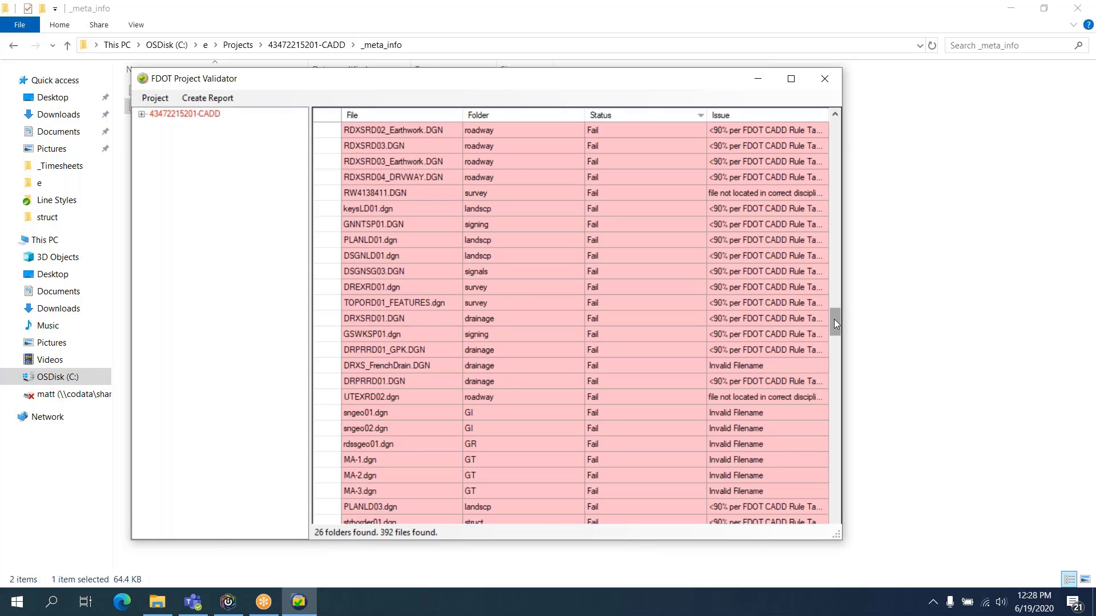
pyautogui.moveTo(833, 318); pyautogui.dragTo(833, 331)
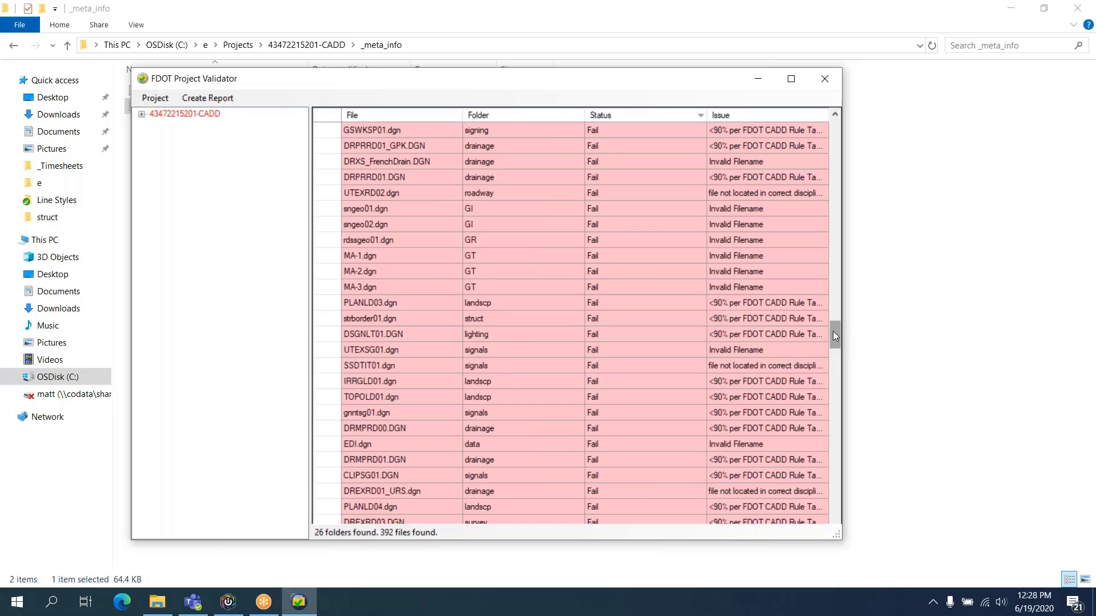
# Step: Examine the remaining failed files and the non-design files in the data, CALCULATIONS and Geopak folders of the validation results
pyautogui.moveTo(833, 335)
pyautogui.mouseDown()
pyautogui.moveTo(834, 354)
pyautogui.moveTo(833, 338)
pyautogui.mouseUp()
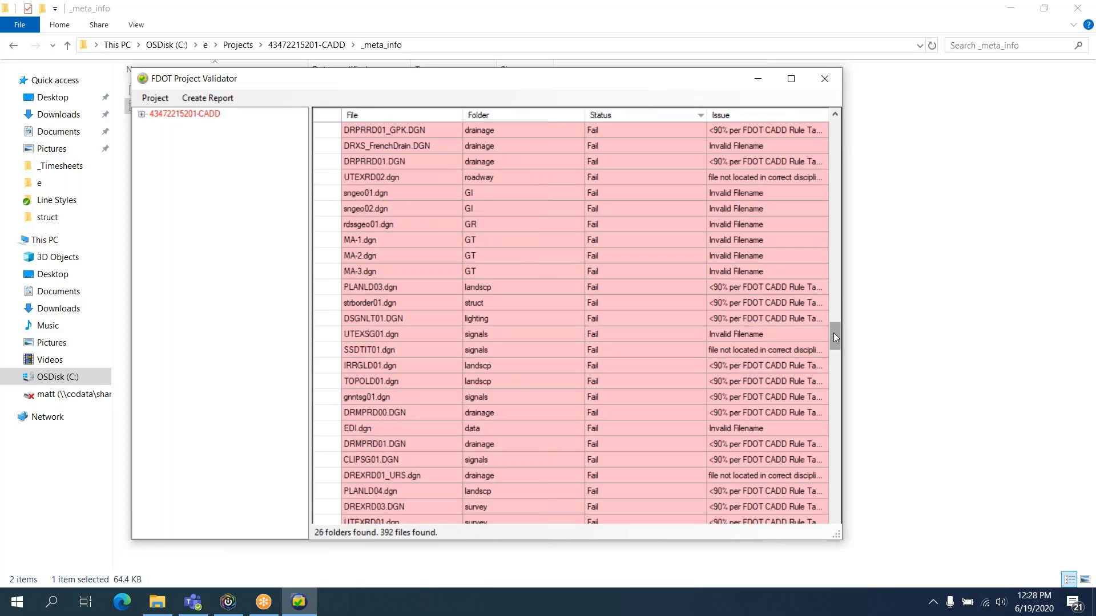
pyautogui.moveTo(833, 334); pyautogui.dragTo(827, 361)
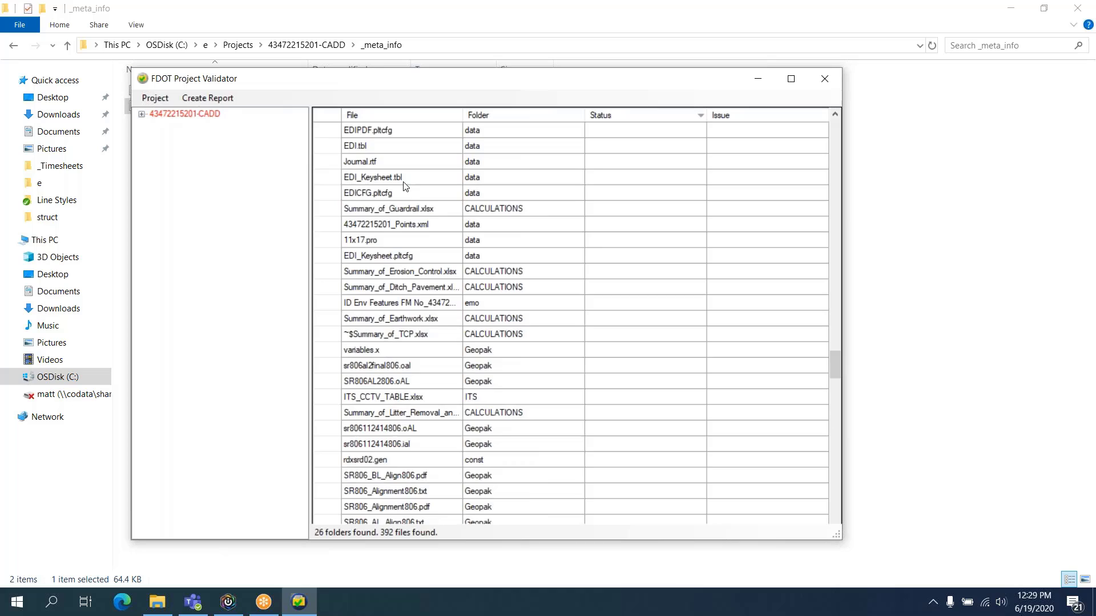
pyautogui.click(384, 198)
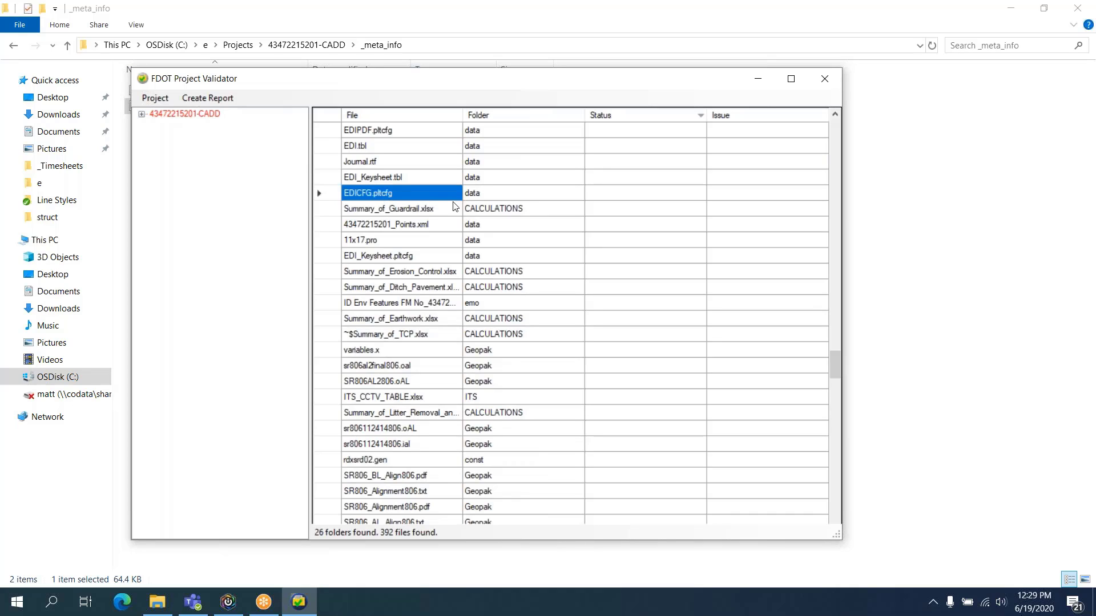
pyautogui.click(421, 182)
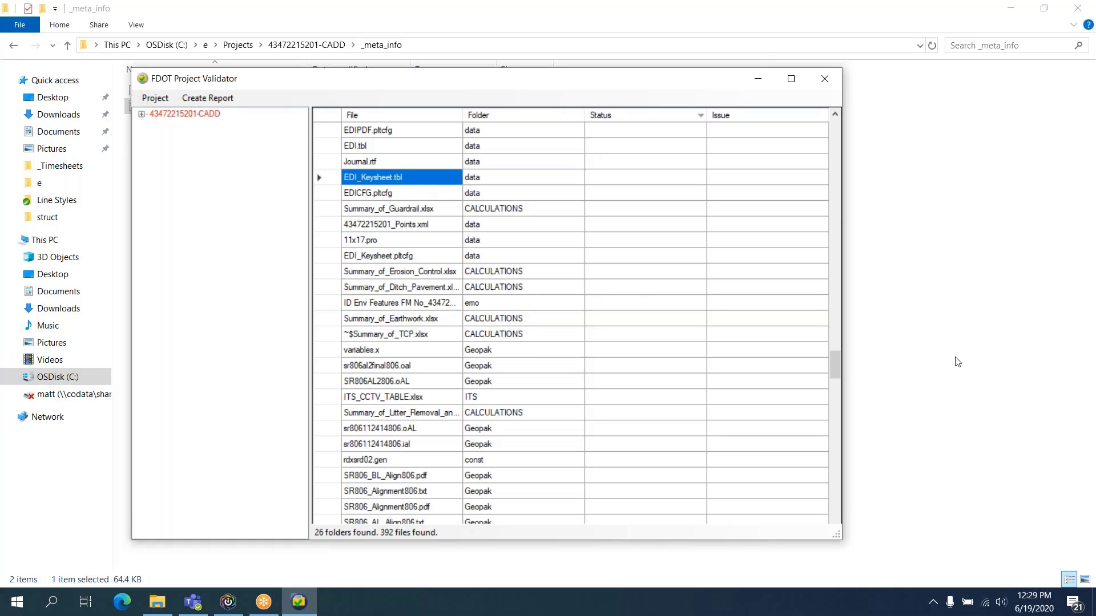
pyautogui.moveTo(835, 365); pyautogui.dragTo(837, 407)
pyautogui.click(418, 194)
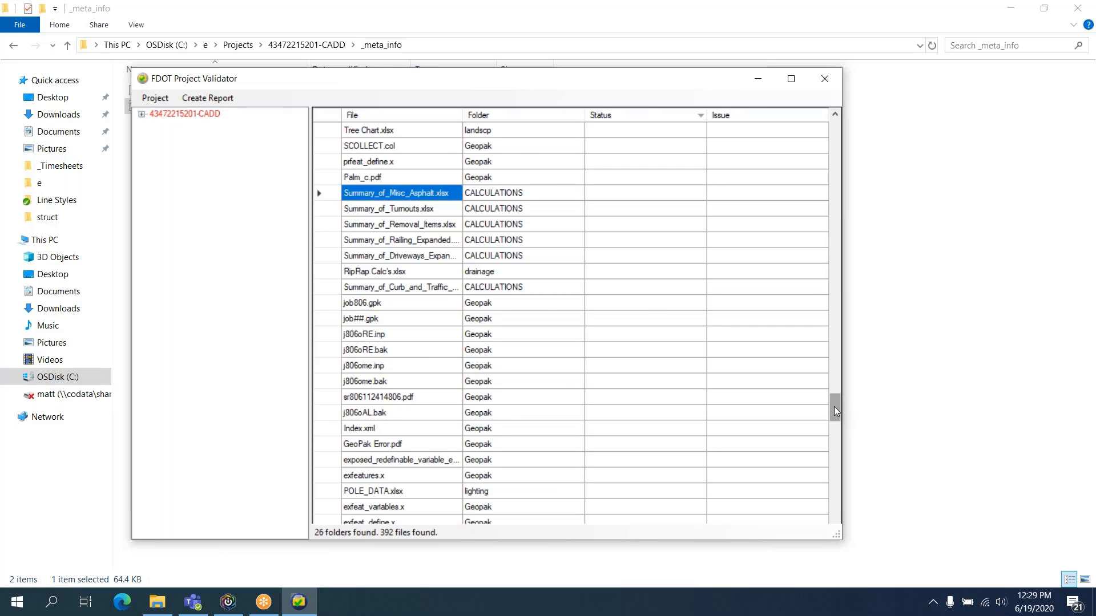
pyautogui.moveTo(833, 407); pyautogui.dragTo(833, 340)
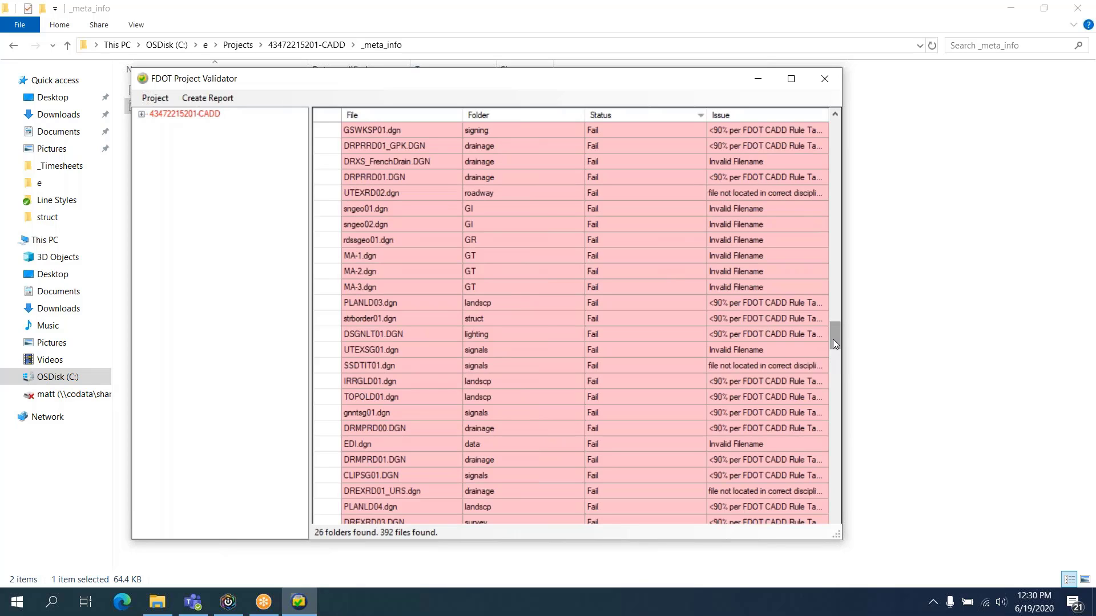
# Step: Create the project validation report and review its Design Files with Issues section, collapsing the section when done
pyautogui.moveTo(833, 339); pyautogui.dragTo(834, 130)
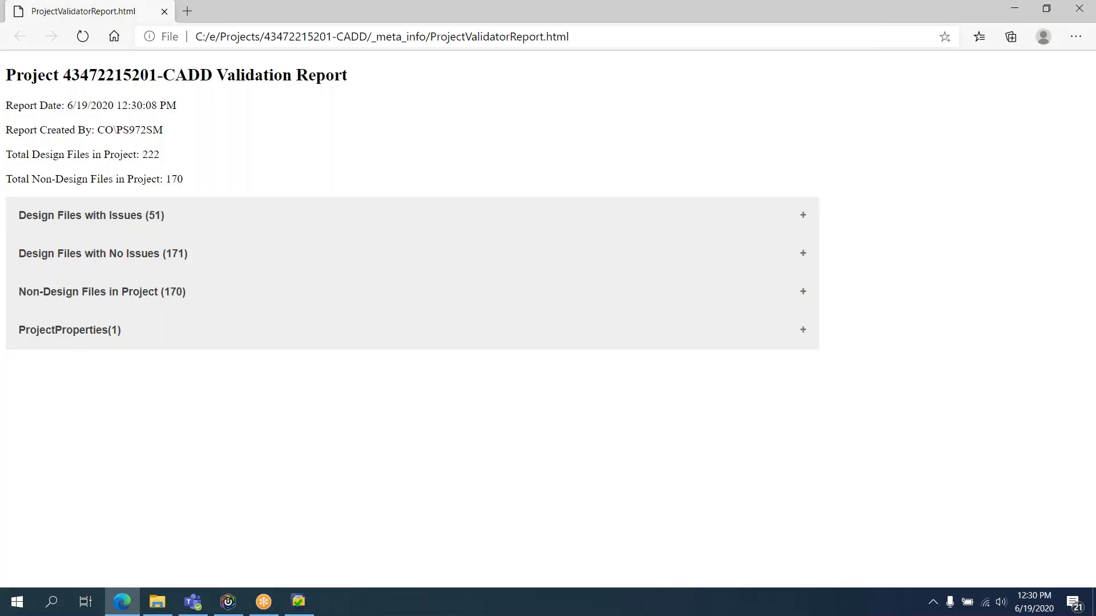
pyautogui.click(805, 216)
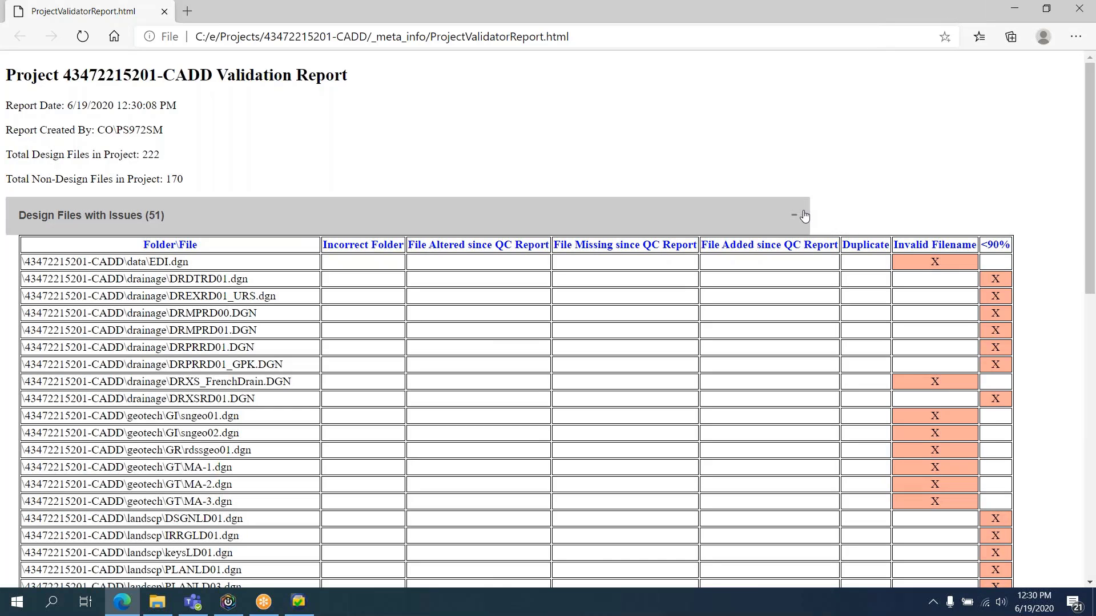
pyautogui.click(805, 217)
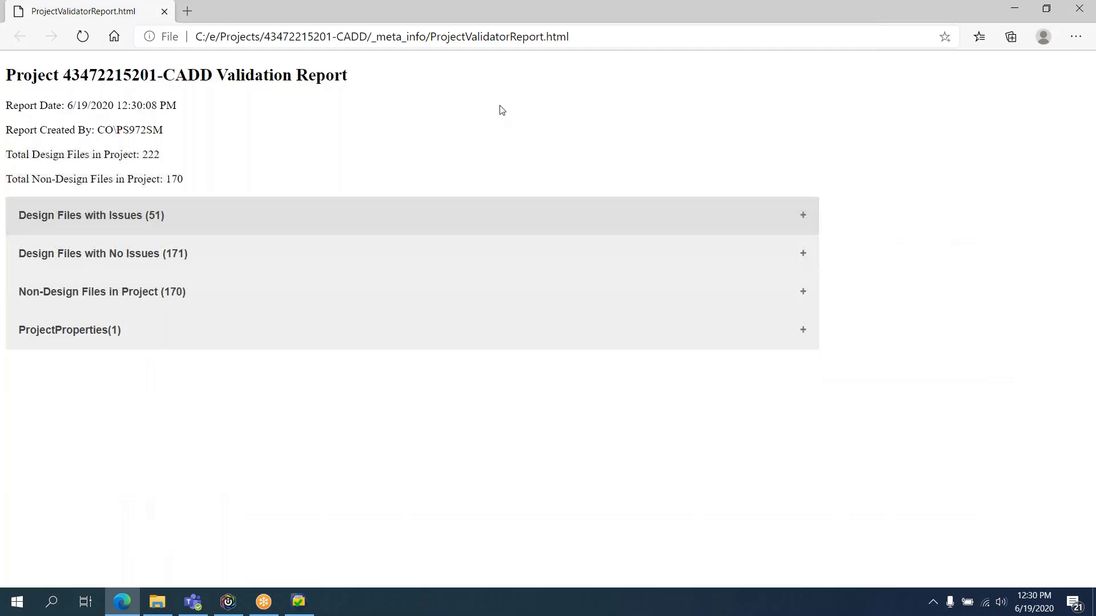